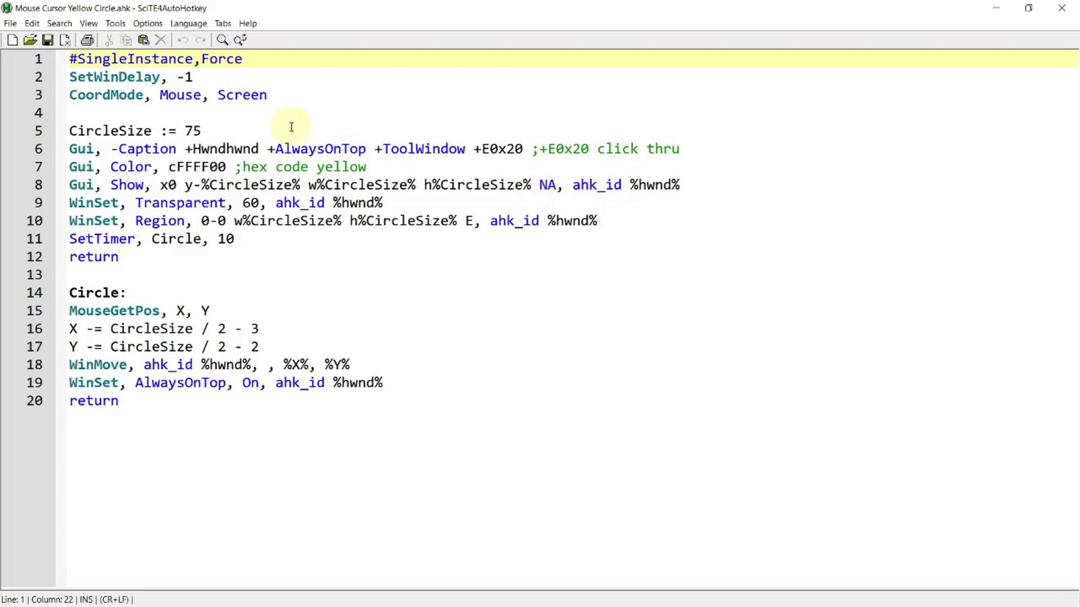
- Erase the trial CircleSize values (75, 150, 50, 30) and select the yellow cFFFF00 colour code
left_click(271, 131)
key("BackSpace")
key("BackSpace")
type("15")
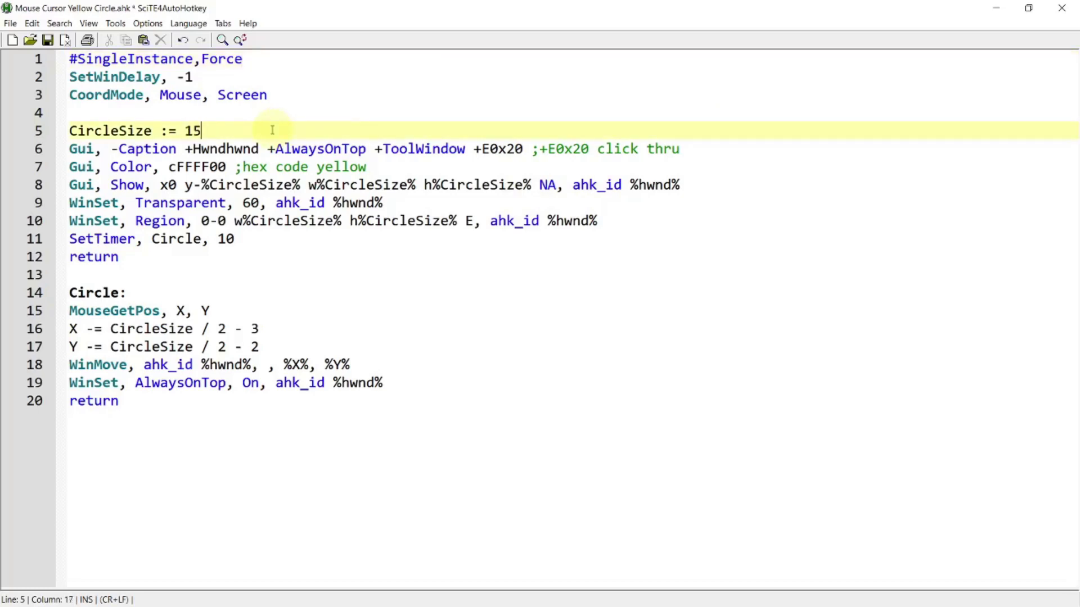
type("0")
key("BackSpace")
key("BackSpace")
key("BackSpace")
type("50")
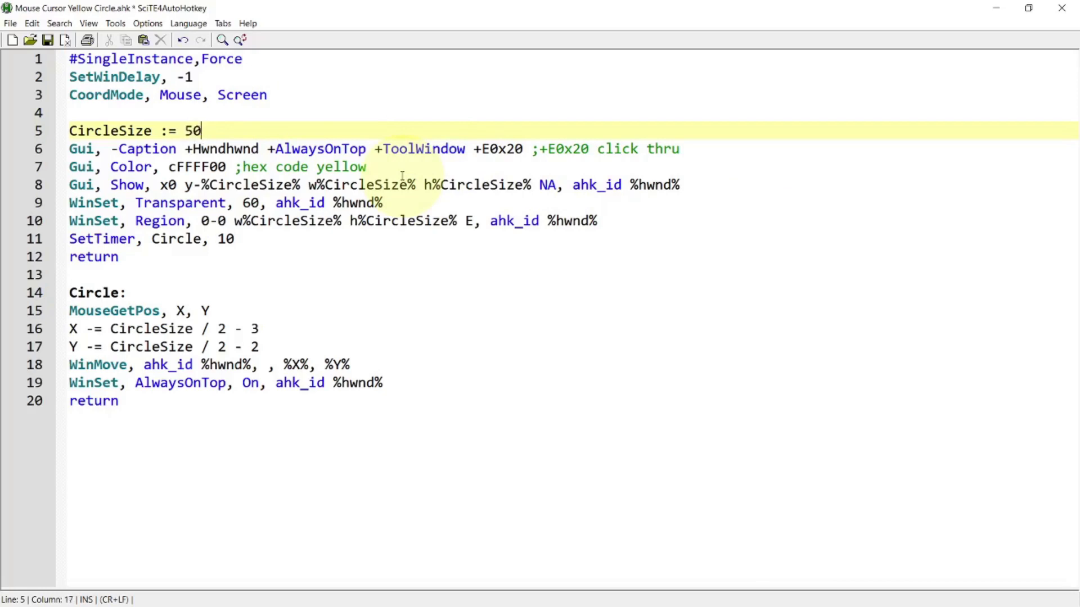
key("BackSpace")
key("BackSpace")
type("30")
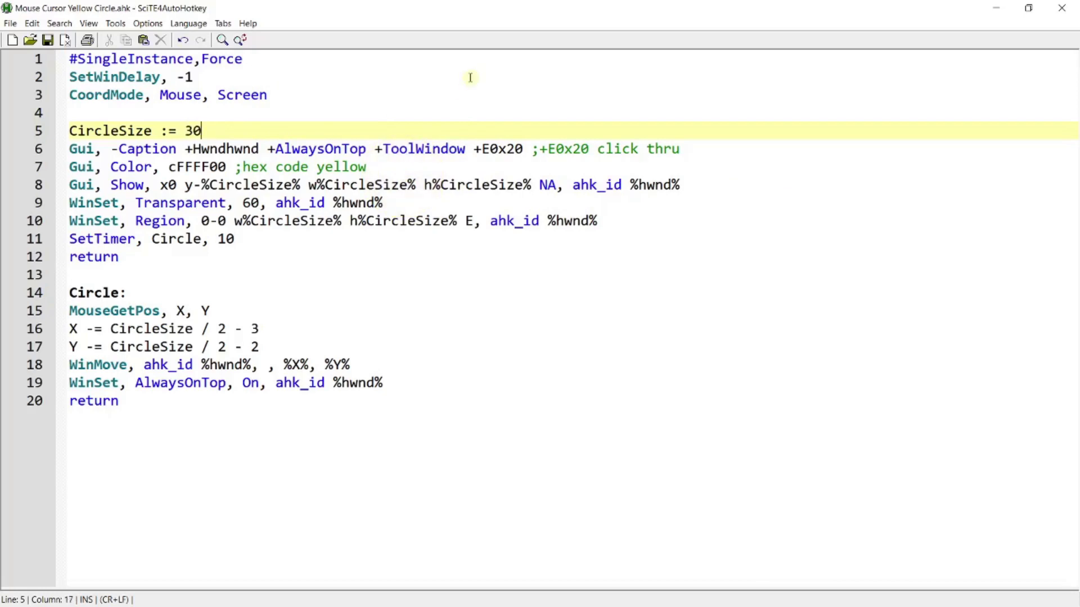
key("BackSpace")
key("BackSpace")
type("75")
left_click(229, 166)
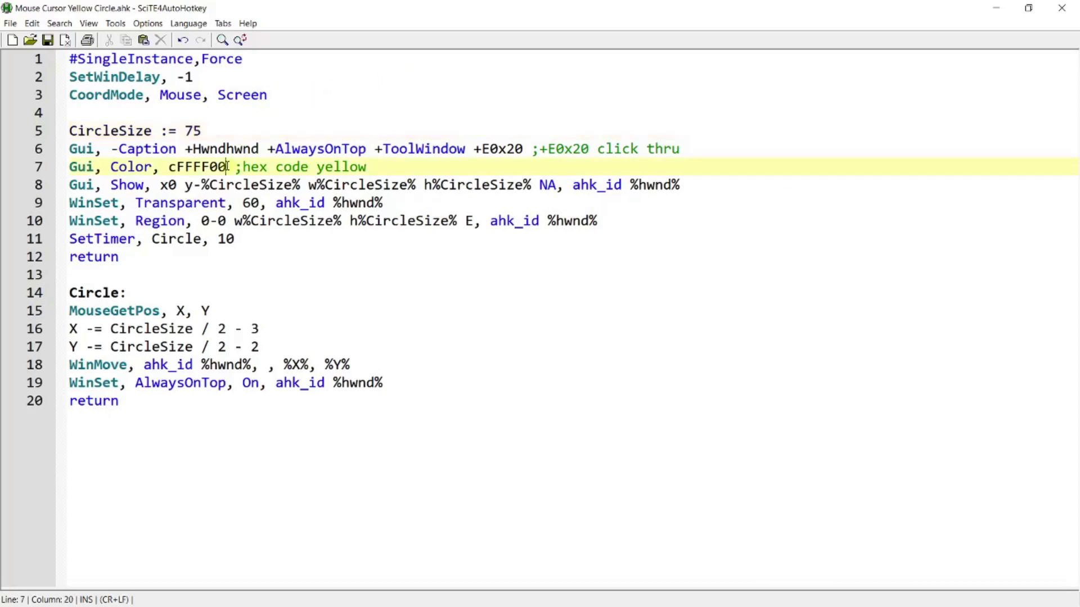
key("ctrl+shift+Left")
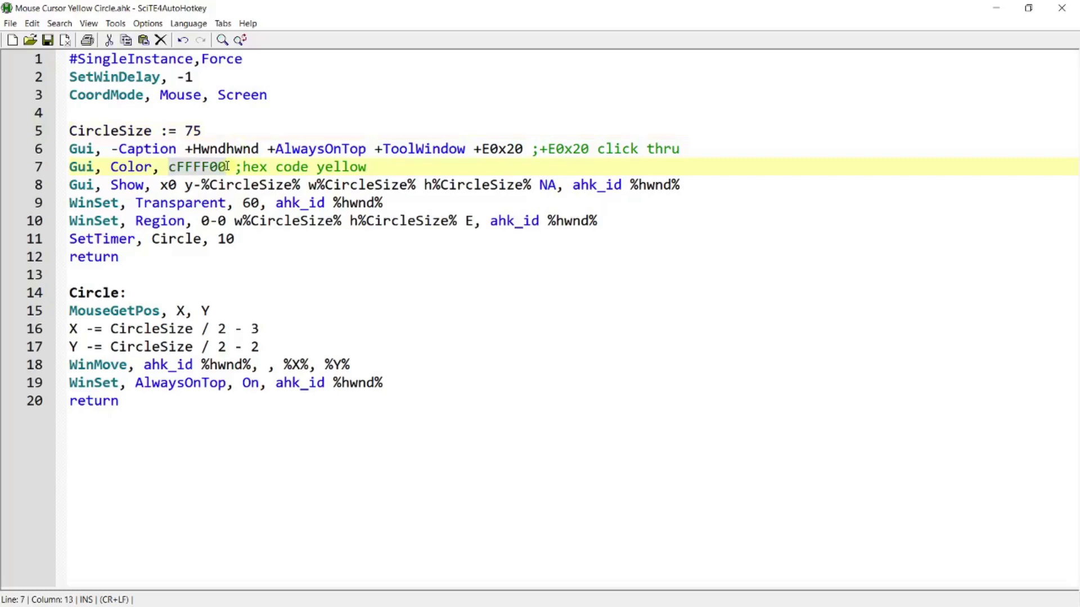
type("green")
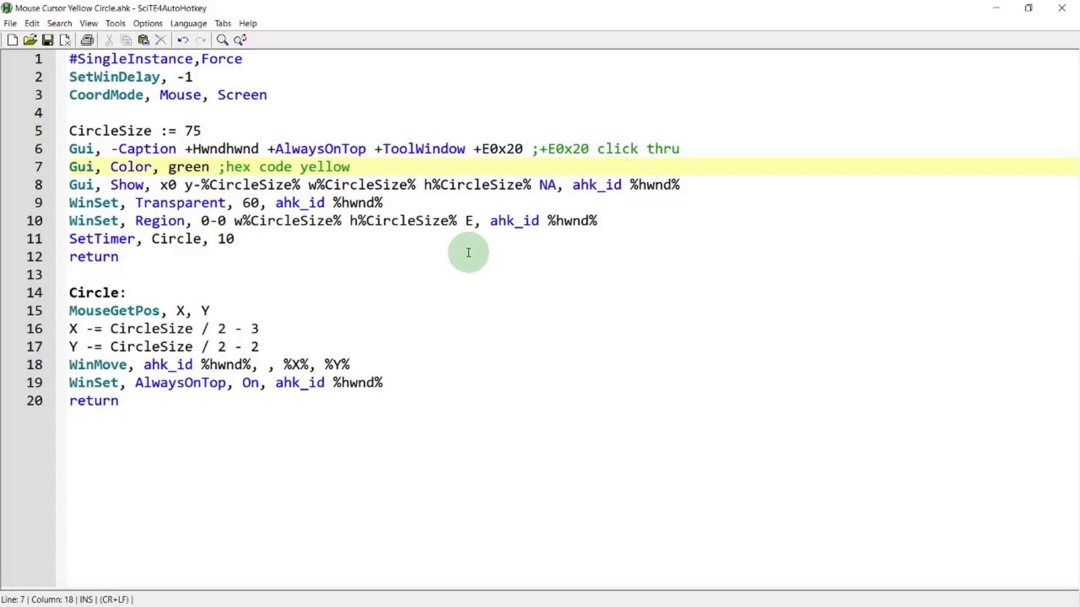
left_click(243, 202)
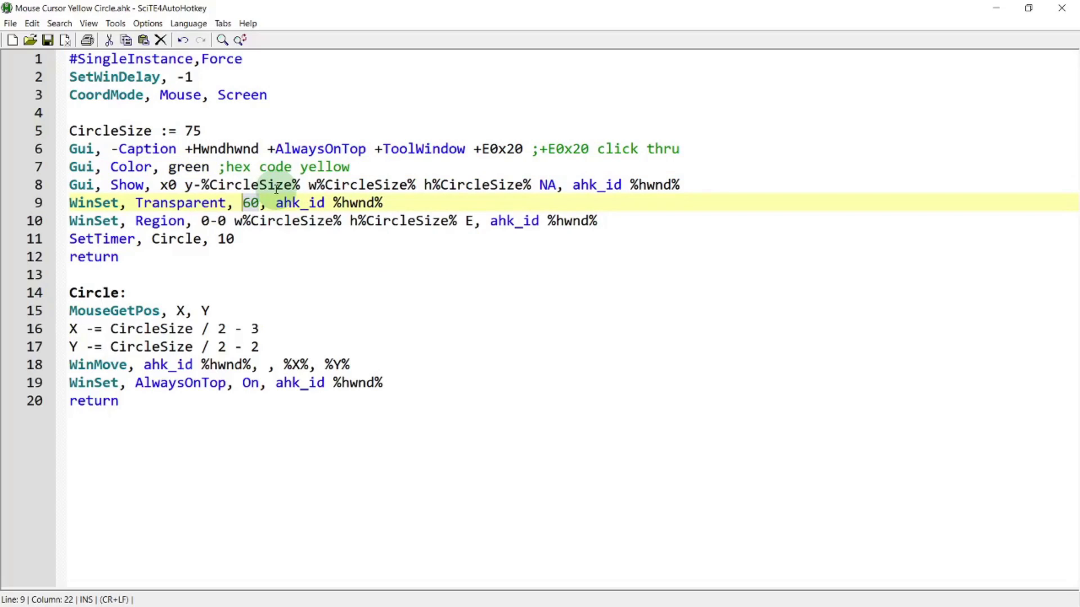
key("Delete")
key("Delete")
type("25")
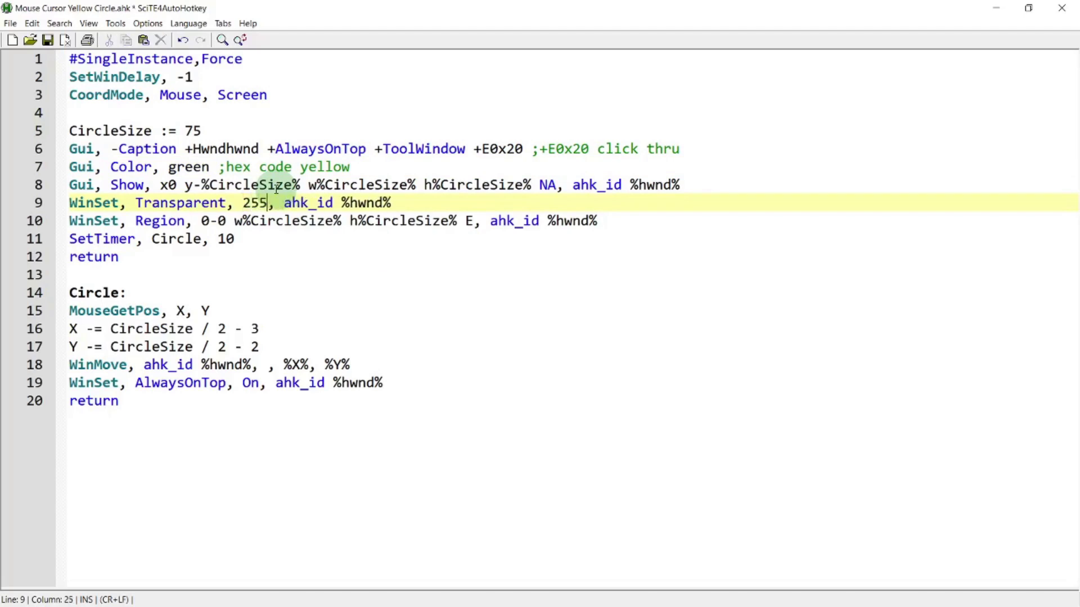
type("5")
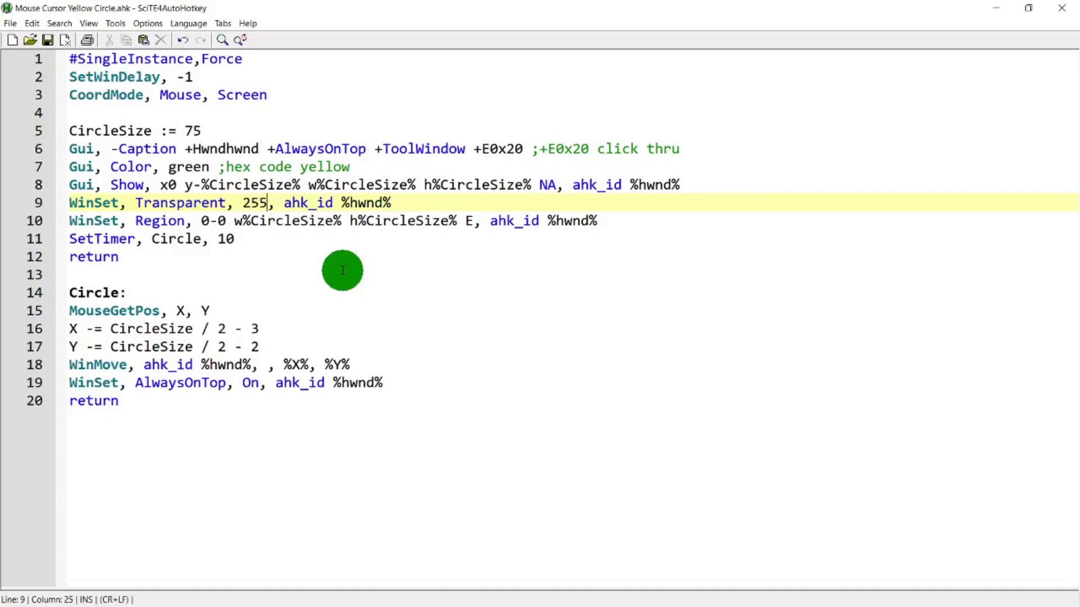
key("ctrl+z")
key("ctrl+z")
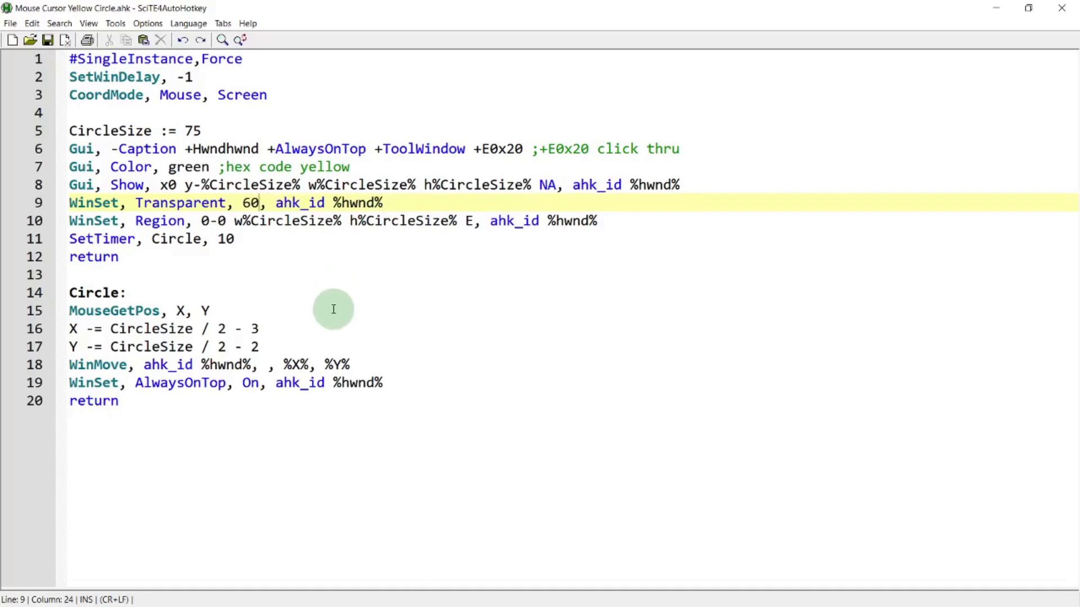
left_click(325, 330)
key("shift+Left")
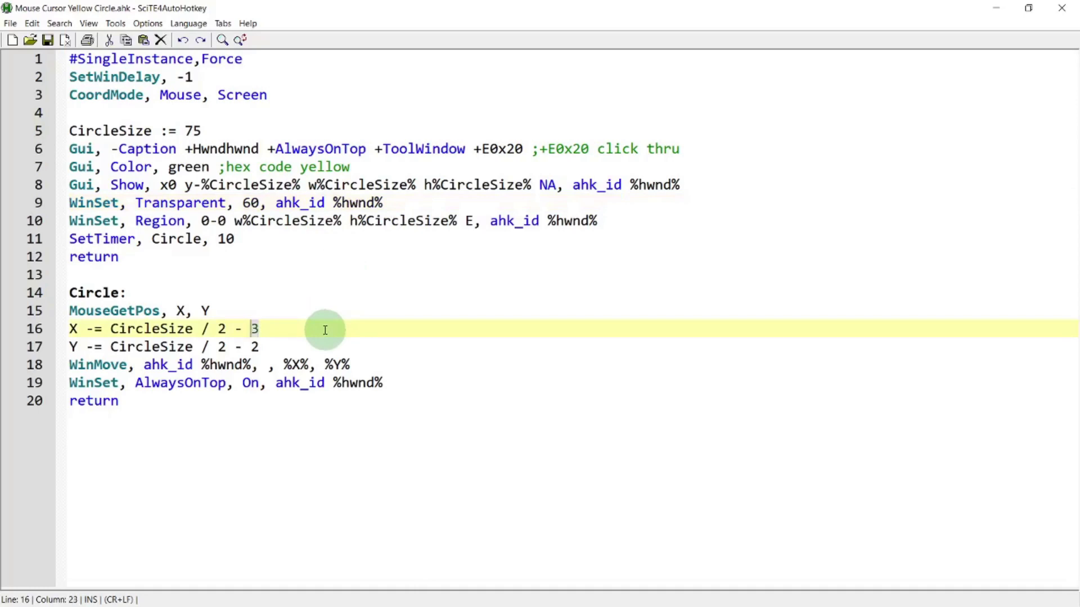
left_click_drag(258, 346, 252, 347)
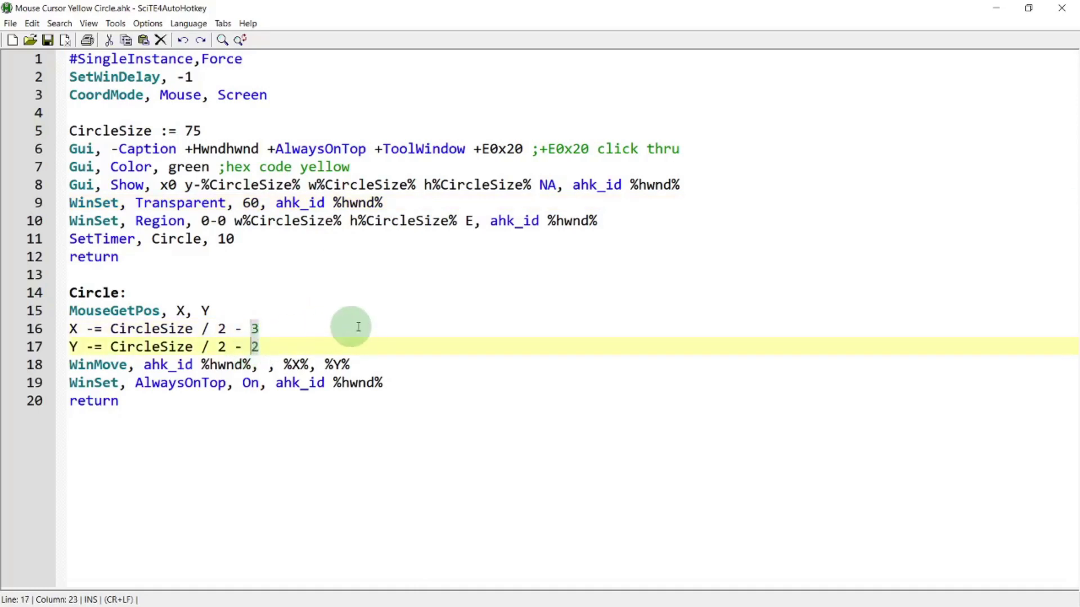
left_click(279, 331)
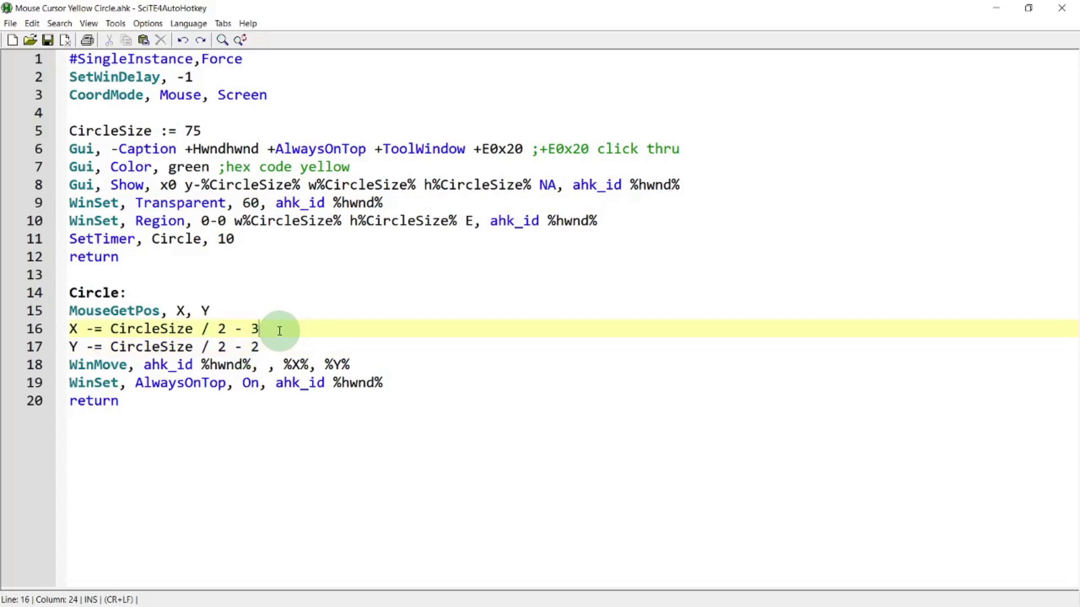
left_click(269, 346)
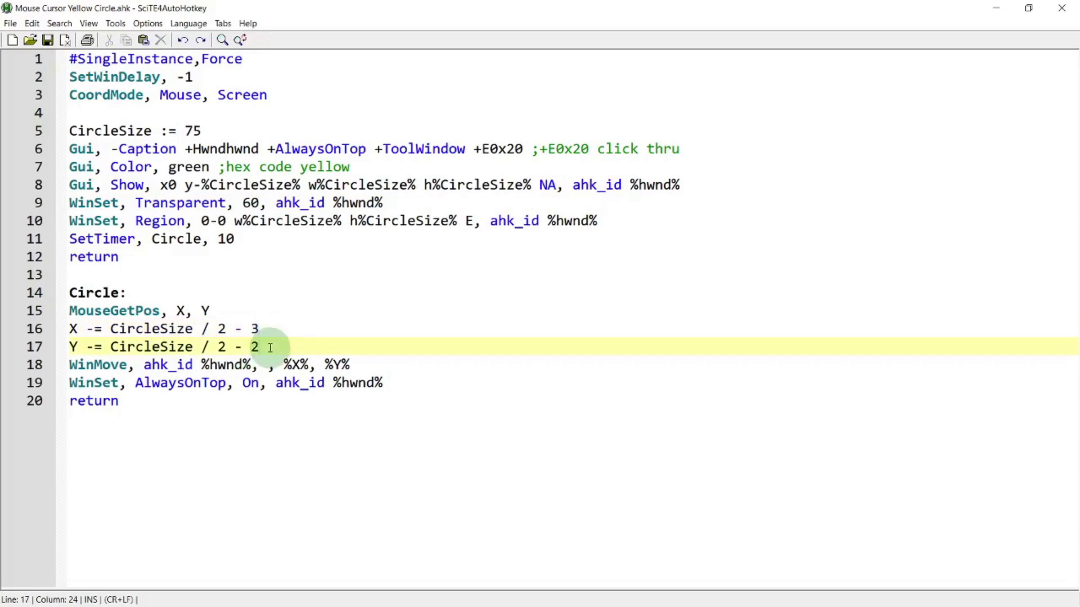